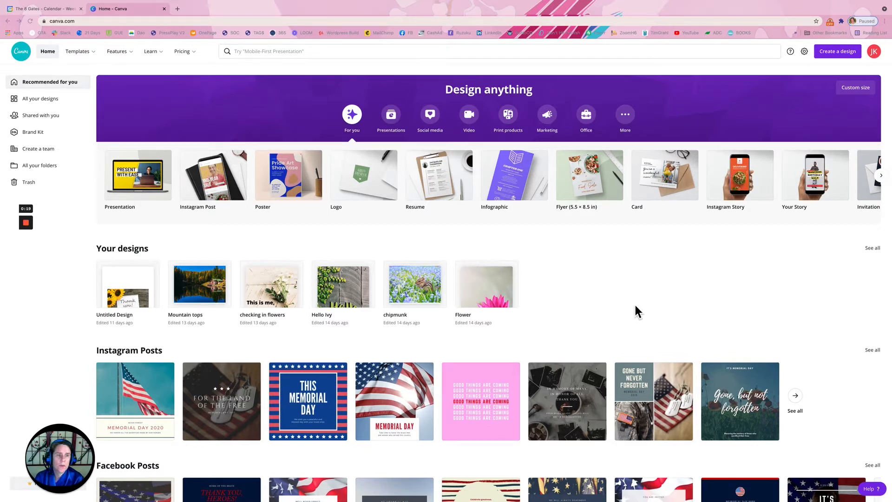
# Create a blank custom-size design using the recent 5 x 7 in preset
pyautogui.click(828, 54)
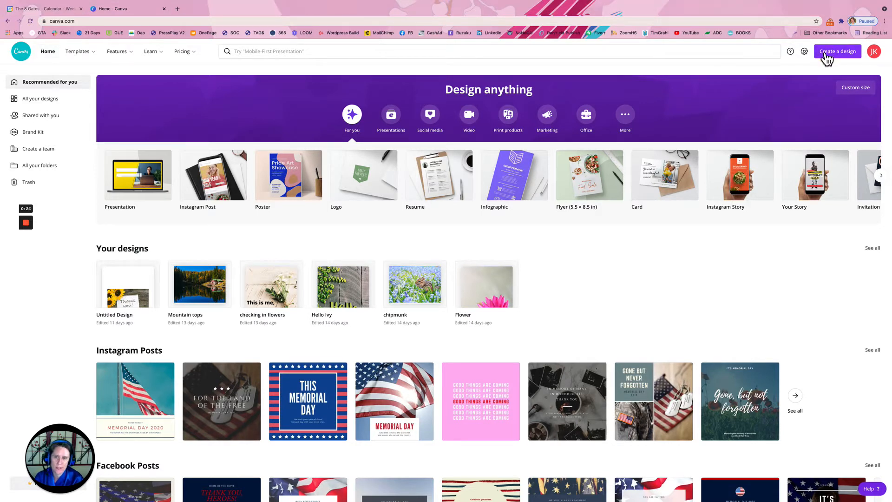
pyautogui.click(827, 54)
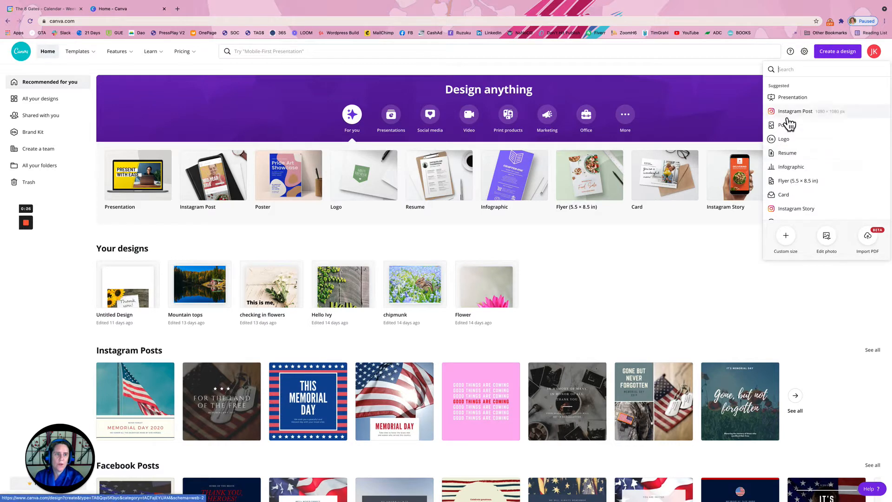
pyautogui.click(789, 241)
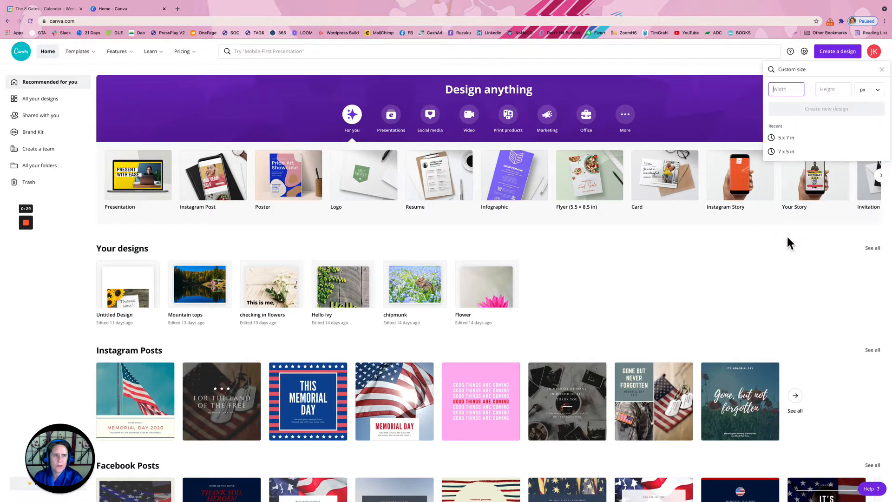
pyautogui.click(784, 139)
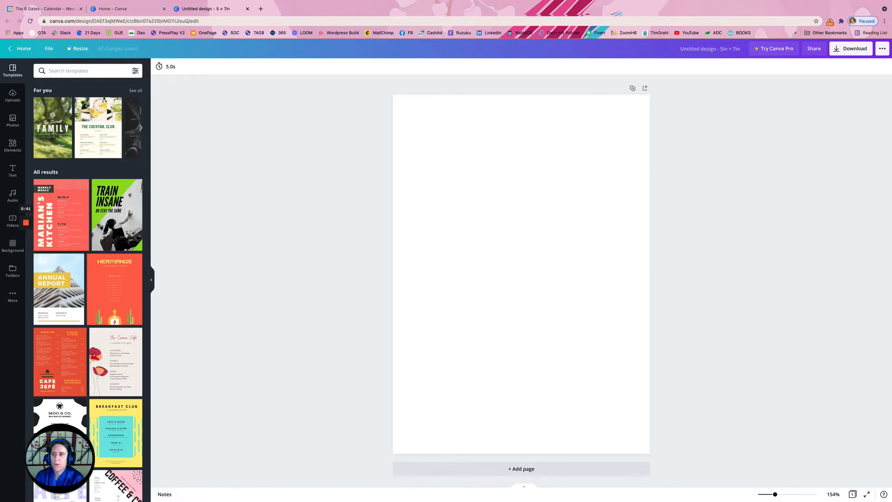
# Add a heading to the page and set its text colour to dark magenta #840F5C
pyautogui.click(13, 172)
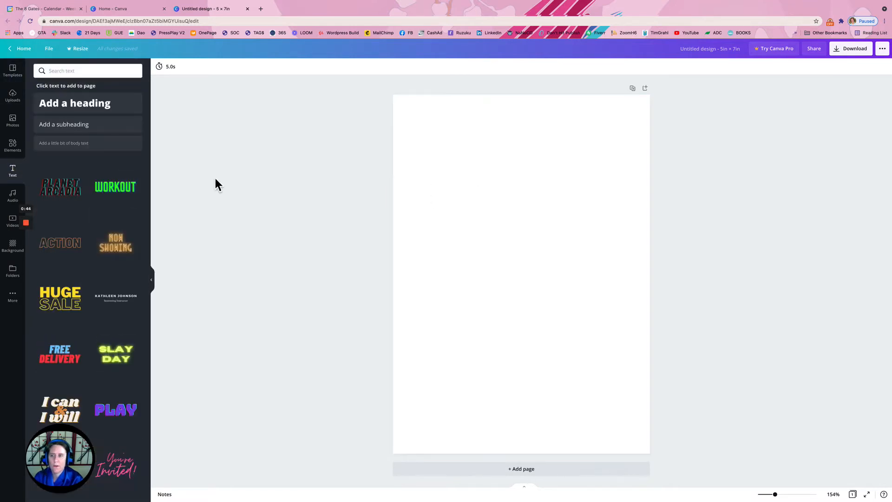
pyautogui.click(89, 102)
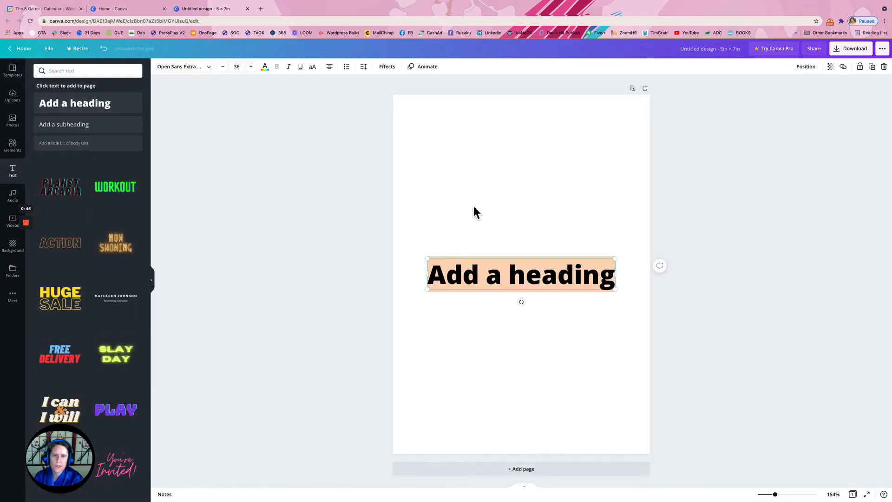
pyautogui.click(266, 68)
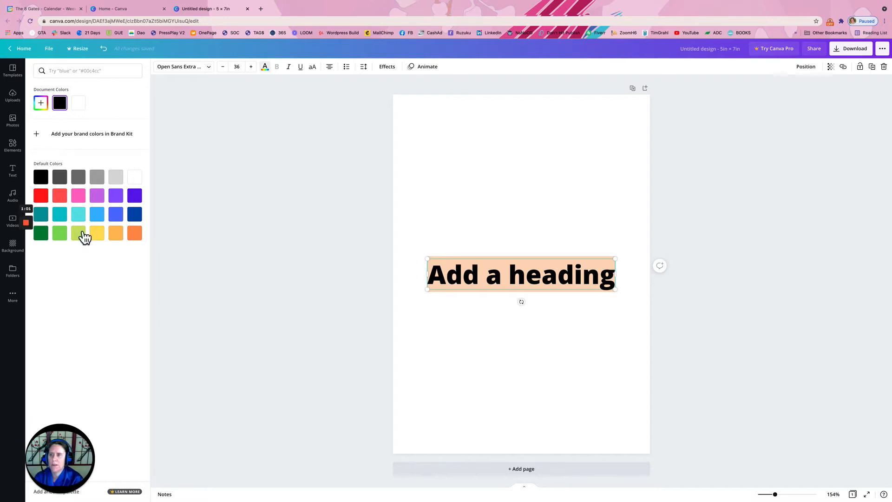
pyautogui.click(42, 103)
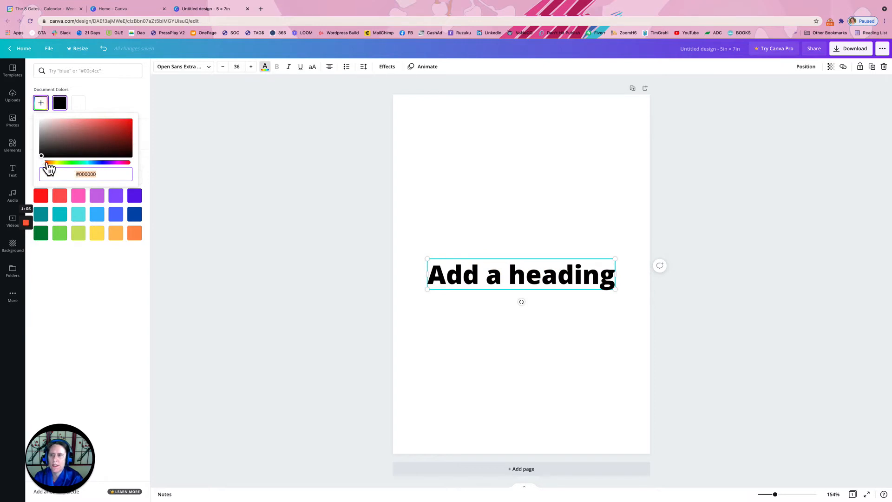
pyautogui.moveTo(46, 168); pyautogui.dragTo(119, 170)
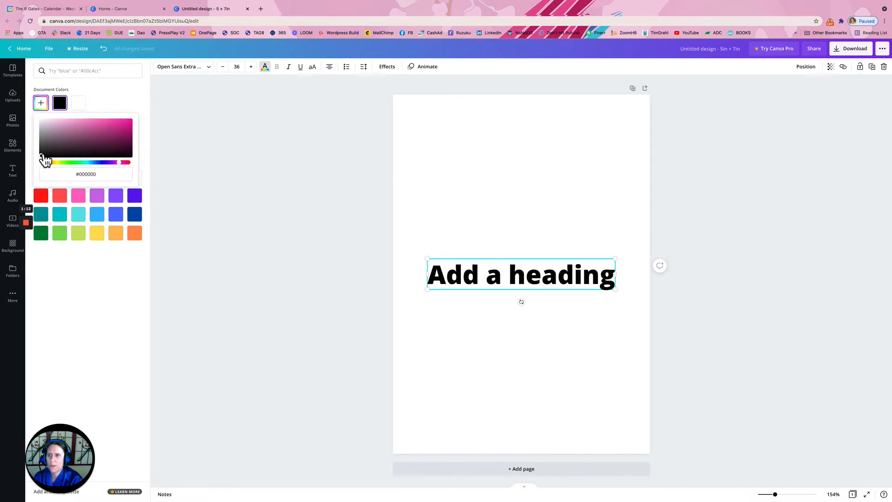
pyautogui.moveTo(44, 158); pyautogui.dragTo(121, 138)
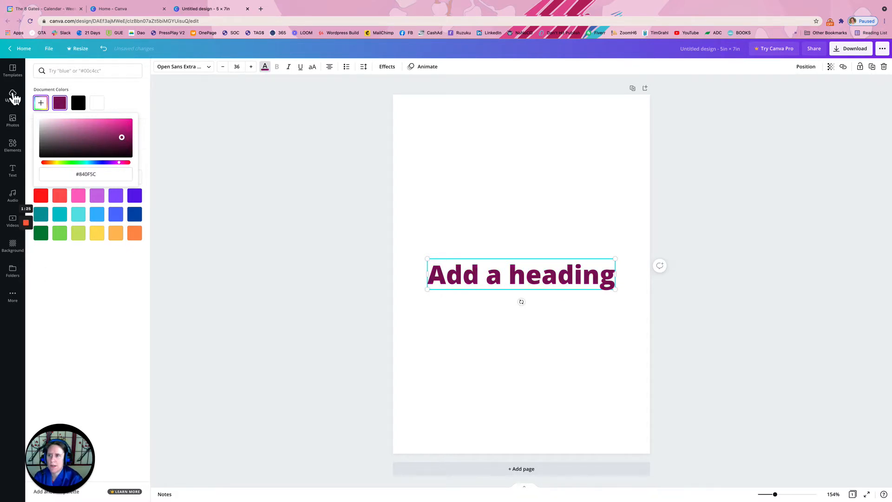
# Search the photos for "Mountain" and add the image of the climber on a rock at sunset
pyautogui.click(13, 119)
pyautogui.click(73, 72)
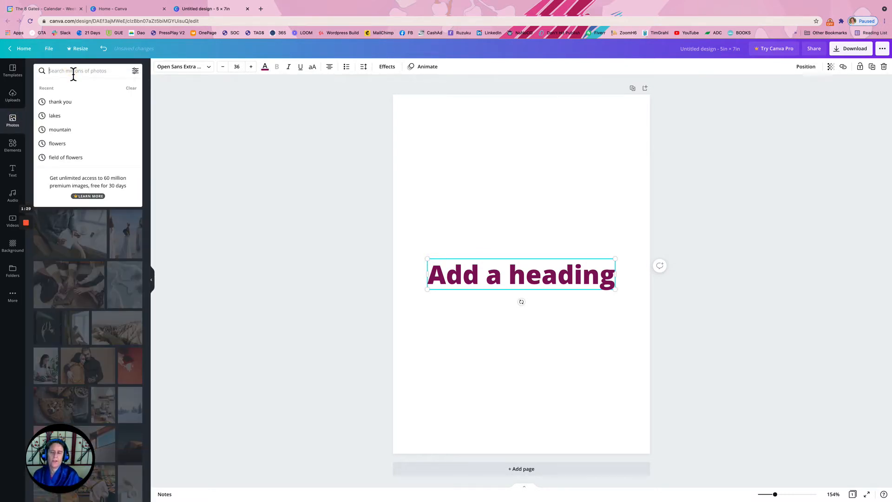
pyautogui.write('Mountain')
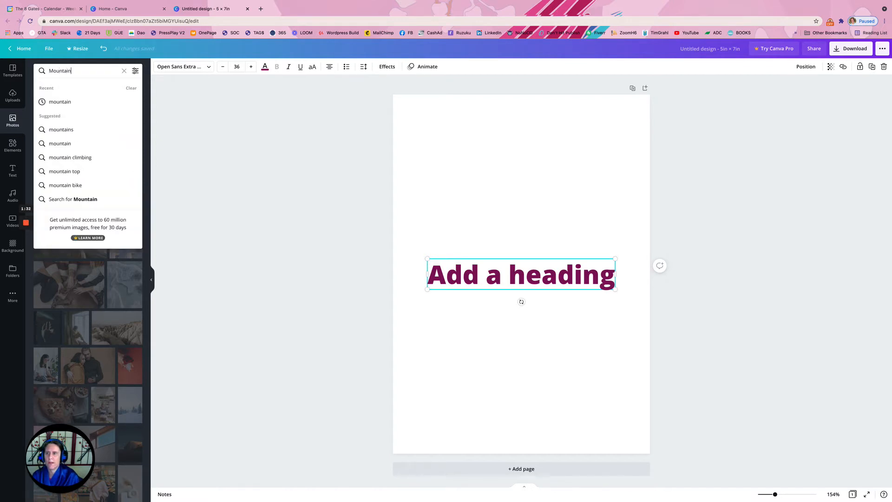
pyautogui.press('Return')
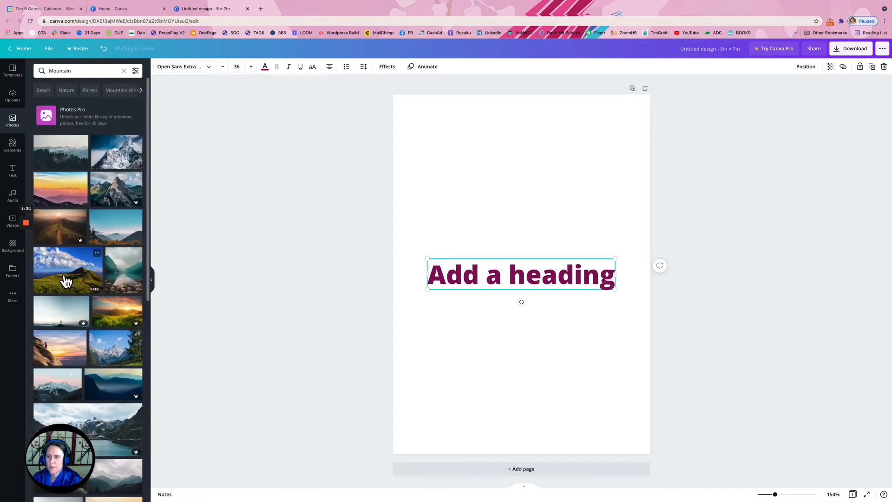
pyautogui.click(61, 358)
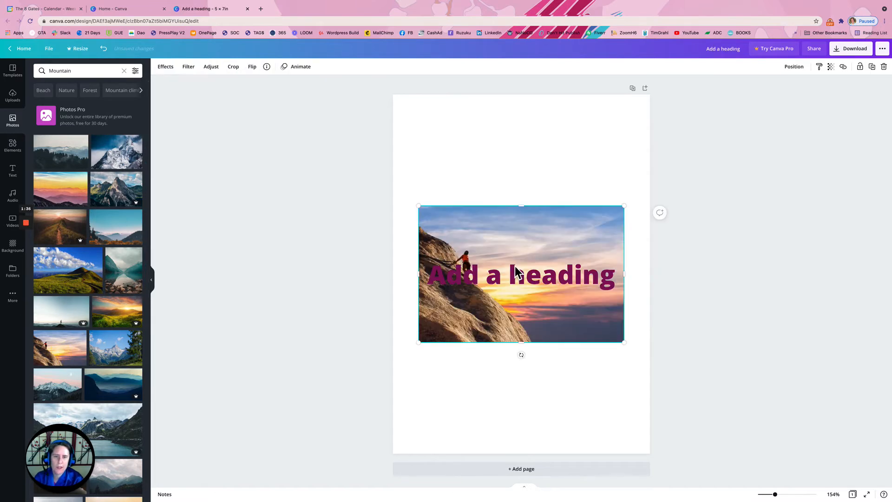
# Move the heading lower on the page and enlarge the climber photo from the page's upper corner to cover the whole page
pyautogui.moveTo(516, 272); pyautogui.dragTo(524, 344)
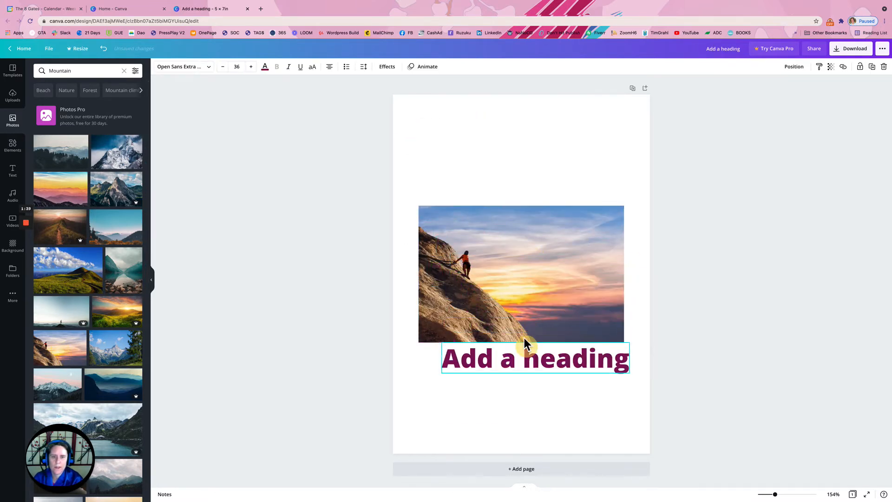
pyautogui.moveTo(520, 253); pyautogui.dragTo(496, 159)
pyautogui.moveTo(603, 237); pyautogui.dragTo(883, 499)
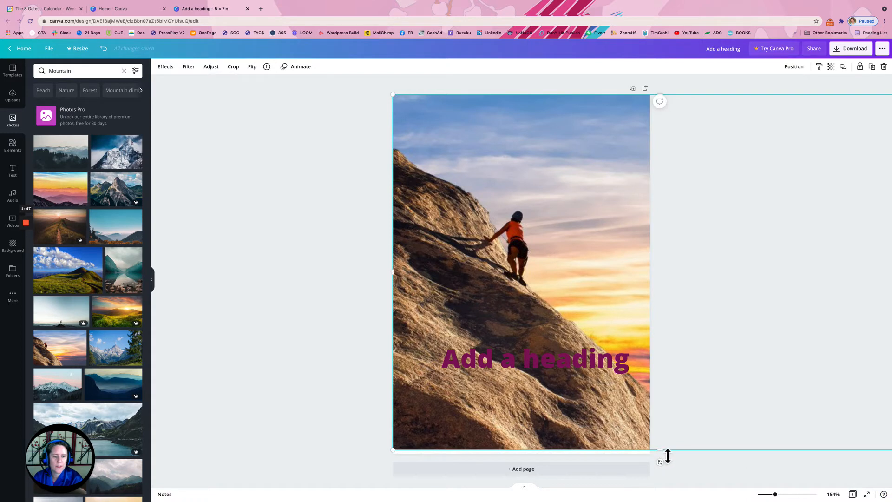
pyautogui.moveTo(667, 456); pyautogui.dragTo(667, 462)
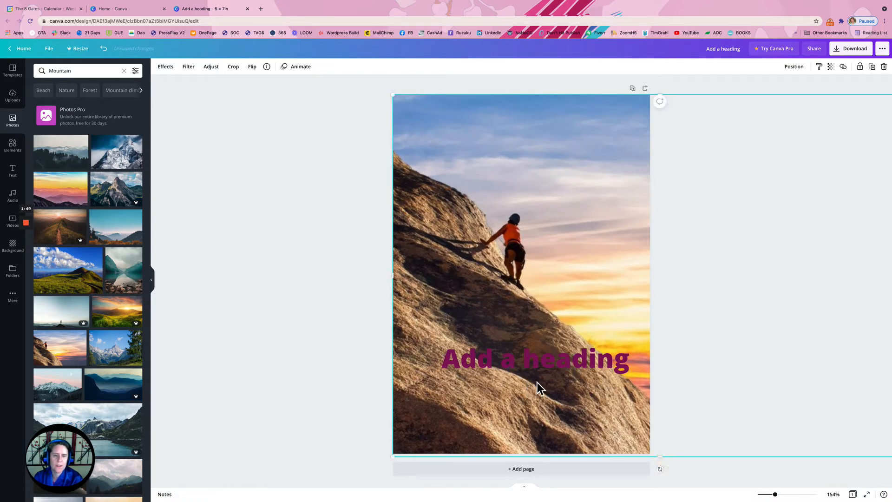
# Move the heading into the sky area of the photo and replace its text with "Thinking of you..."
pyautogui.click(540, 359)
pyautogui.moveTo(541, 360); pyautogui.dragTo(550, 134)
pyautogui.click(539, 131)
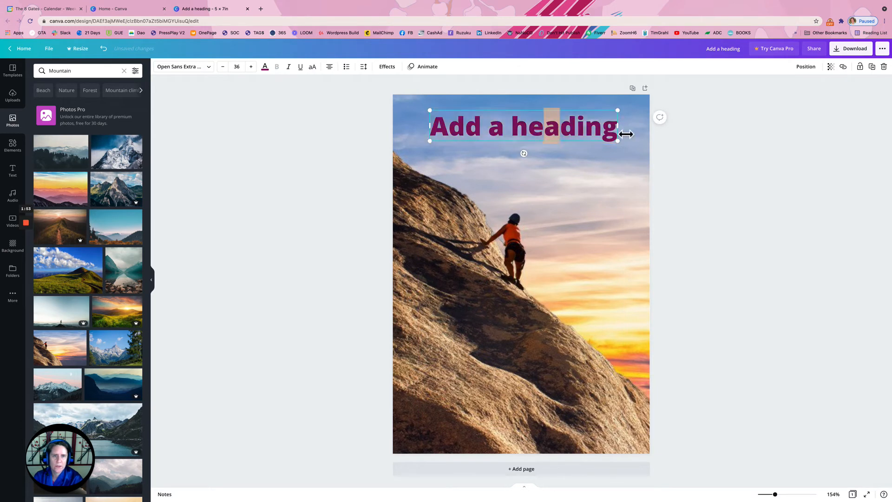
pyautogui.moveTo(617, 134); pyautogui.dragTo(423, 133)
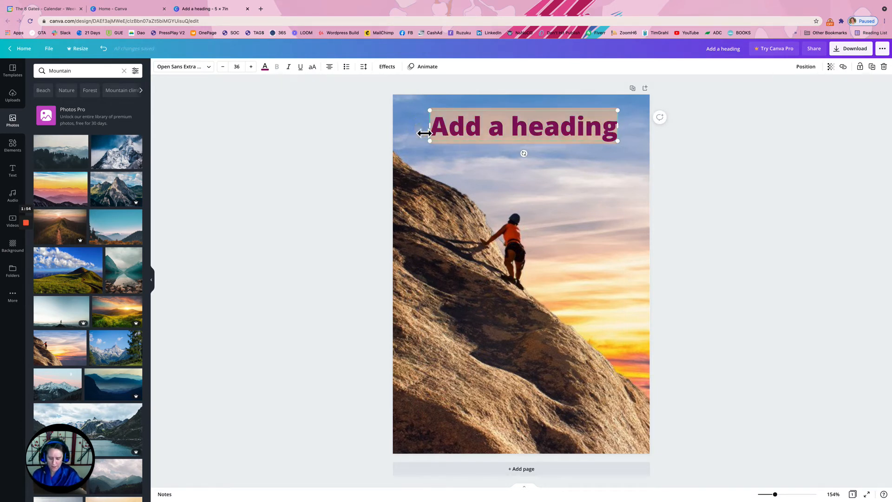
pyautogui.write('Thinking of')
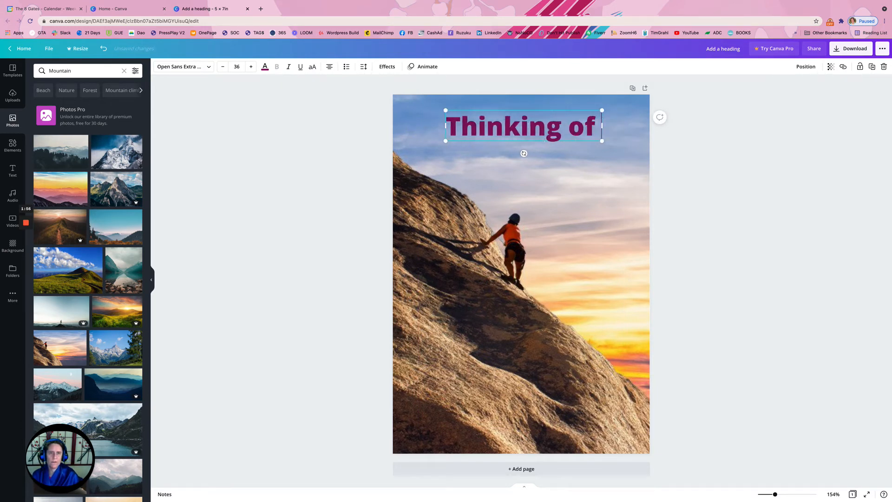
pyautogui.write(' you...')
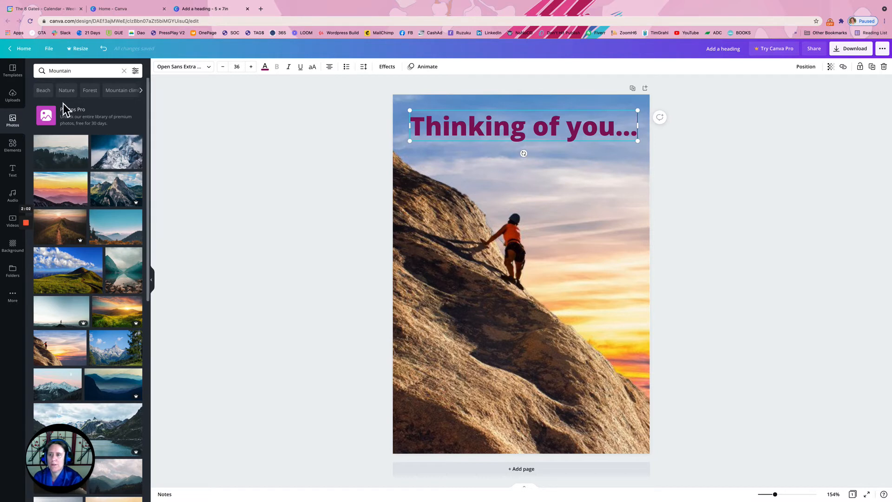
# Add the recently used sunflower "Thank you!" photo and delete the climber photo behind it
pyautogui.click(13, 120)
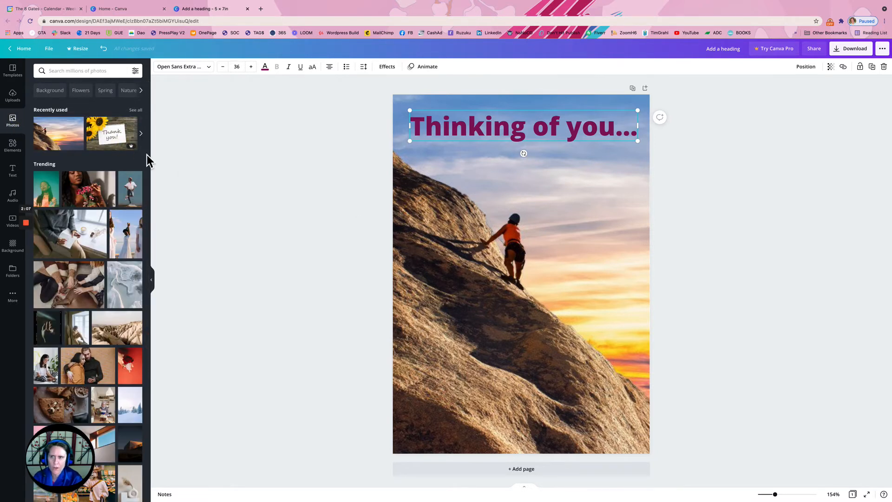
pyautogui.click(119, 139)
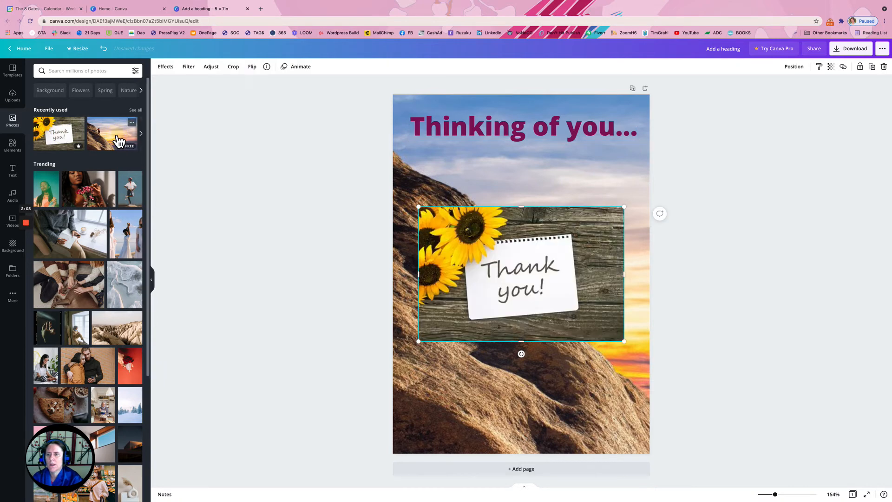
pyautogui.click(559, 161)
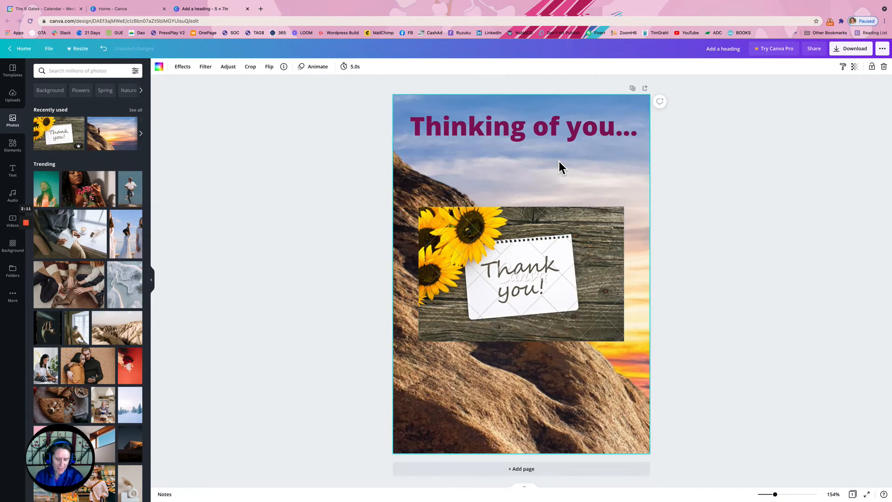
pyautogui.press('Delete')
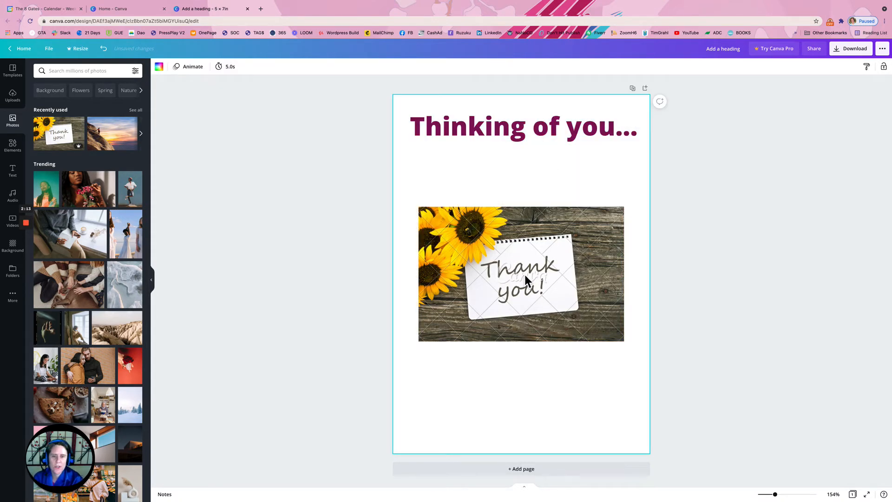
# Move the sunflower photo up behind the heading, then delete it from the page
pyautogui.moveTo(525, 274); pyautogui.dragTo(509, 180)
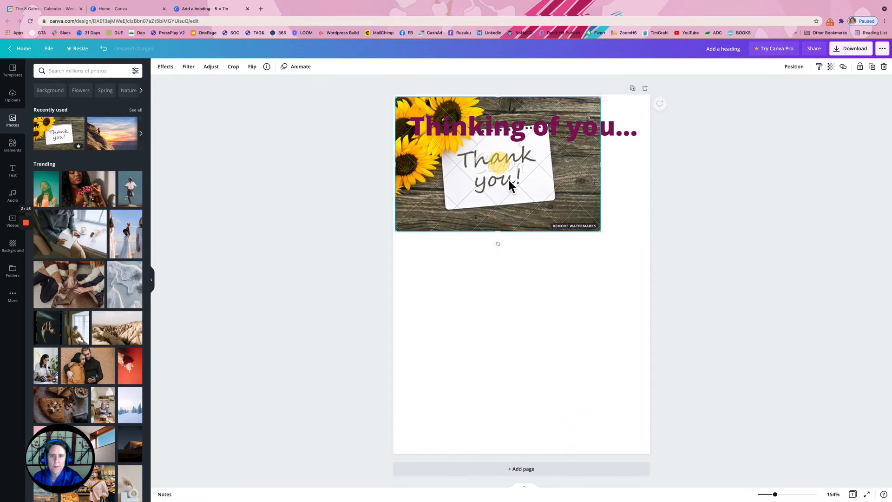
pyautogui.moveTo(597, 229); pyautogui.dragTo(609, 258)
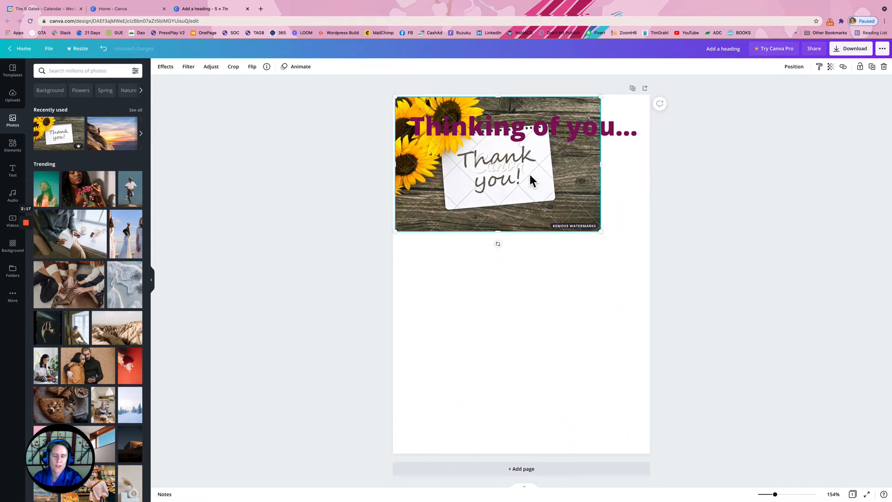
pyautogui.press('Delete')
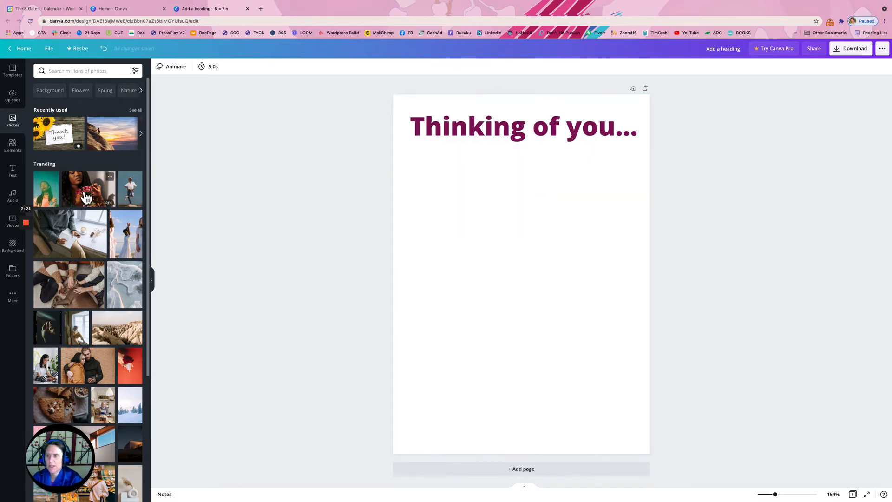
# Add the trending photo of a person writing in a notebook, then clear the heading and the photo from the page
pyautogui.click(76, 242)
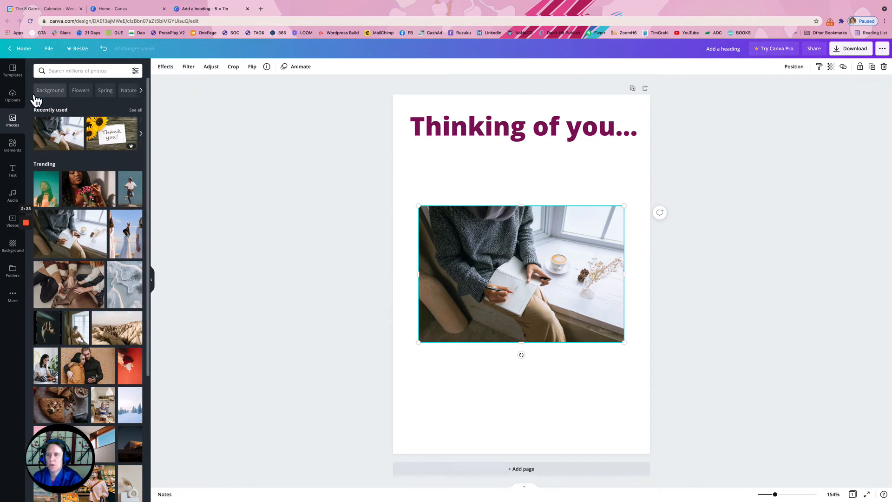
pyautogui.click(517, 136)
pyautogui.press('Delete')
pyautogui.click(542, 249)
pyautogui.press('Delete')
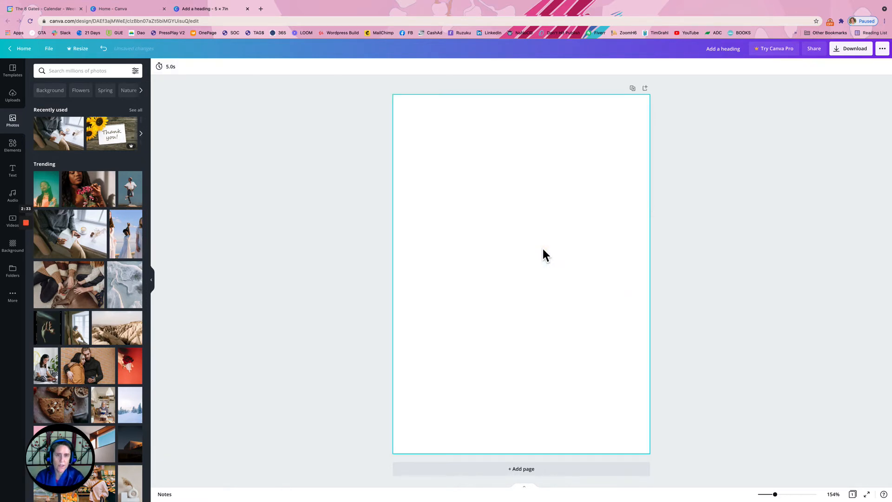
# Try the plain orange background, then set the page background to the yellow flowers on a pale yellow surface
pyautogui.click(15, 244)
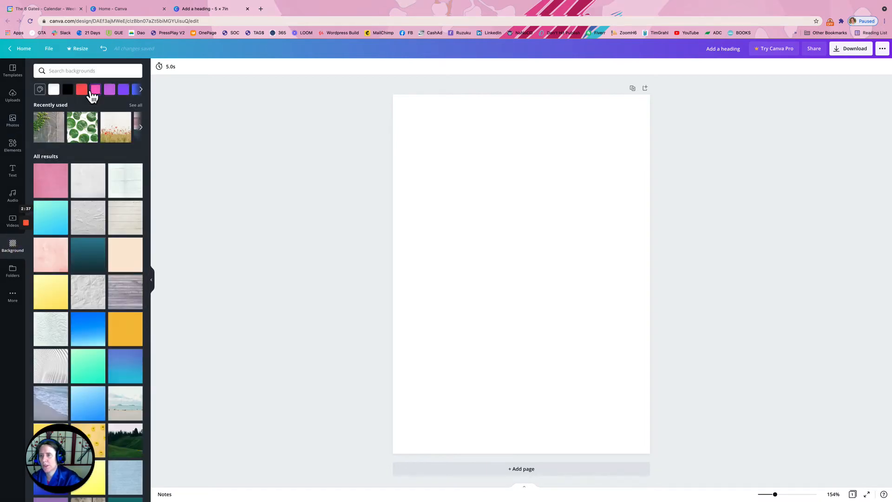
pyautogui.click(125, 325)
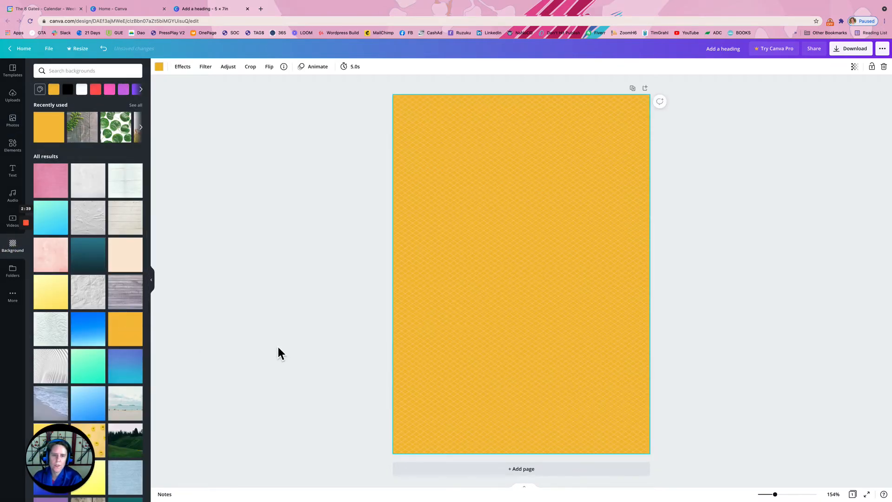
pyautogui.scroll(-3, 66, 313)
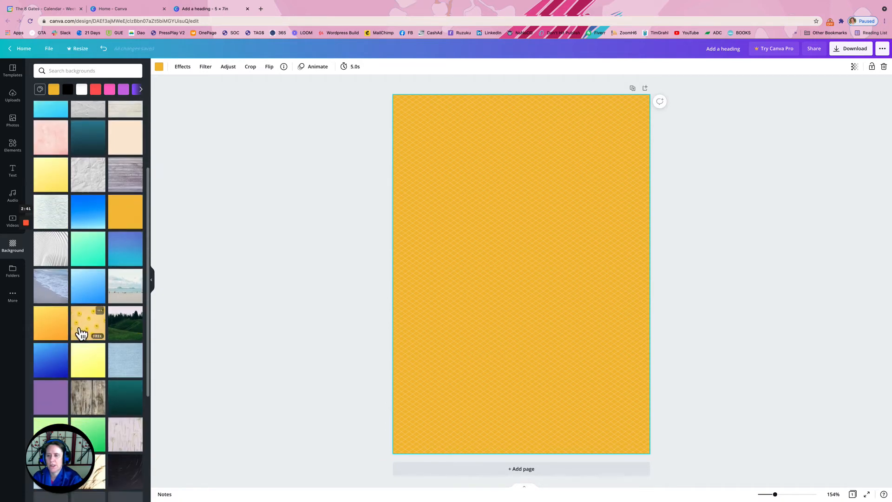
pyautogui.click(83, 331)
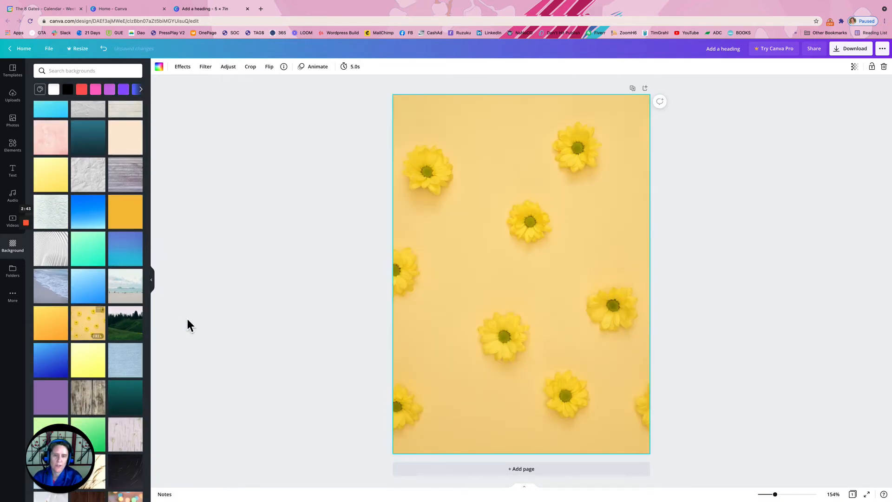
# Add a heading over the yellow flower background and set its font to Aloja
pyautogui.click(18, 174)
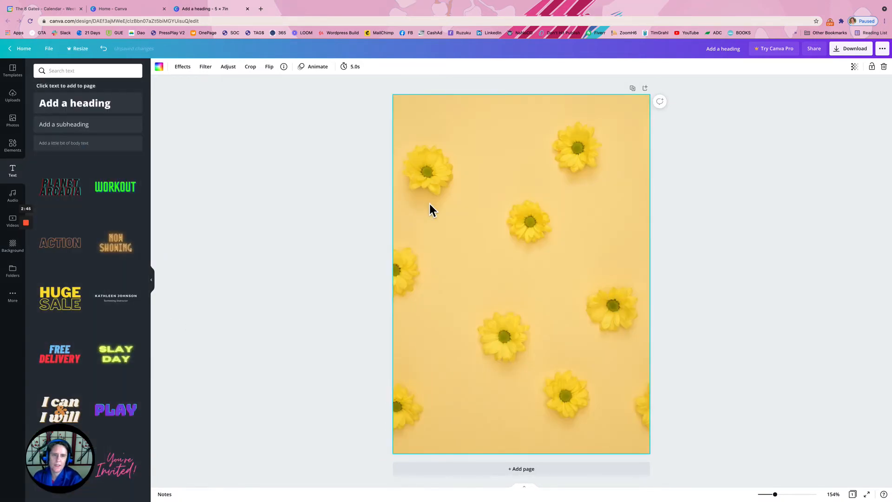
pyautogui.click(76, 105)
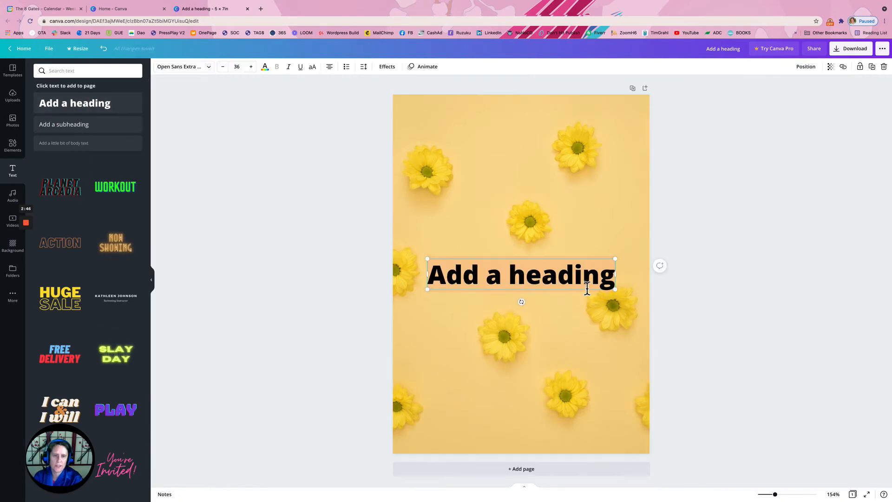
pyautogui.click(611, 282)
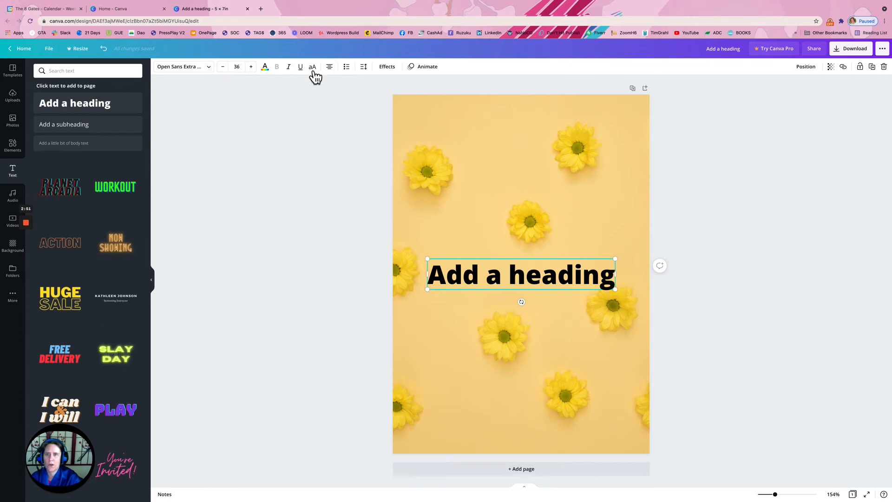
pyautogui.click(179, 68)
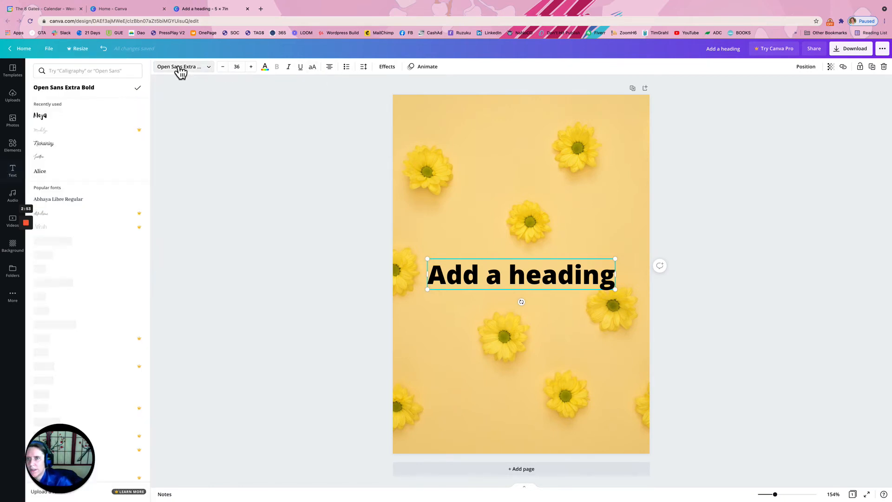
pyautogui.click(48, 117)
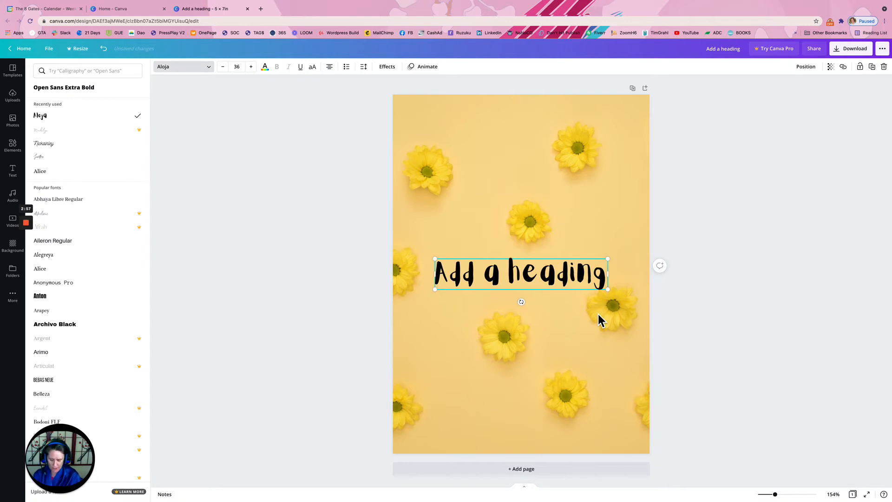
# Replace the heading's placeholder text with "Thinking of You..."
pyautogui.write('Thi')
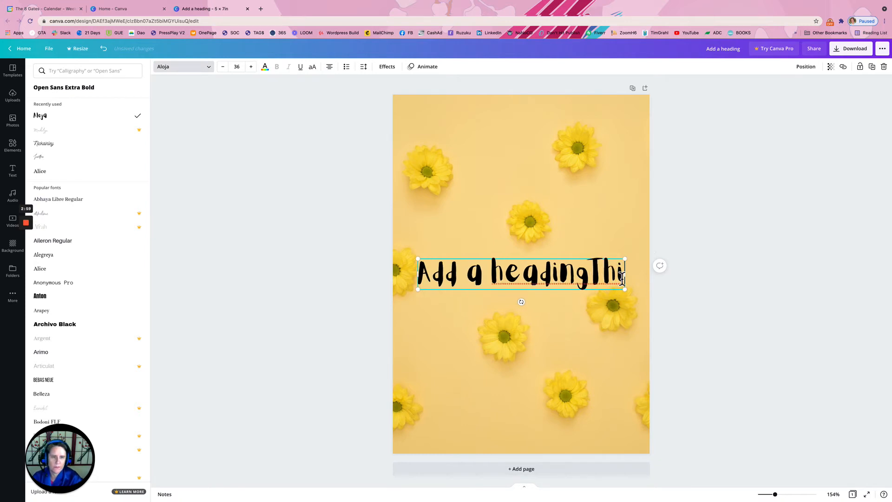
pyautogui.moveTo(623, 274); pyautogui.dragTo(435, 278)
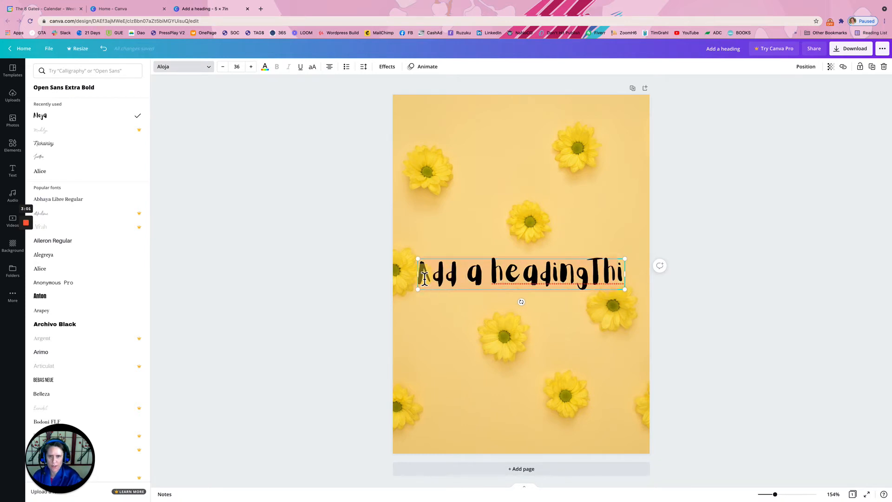
pyautogui.write('Thinki')
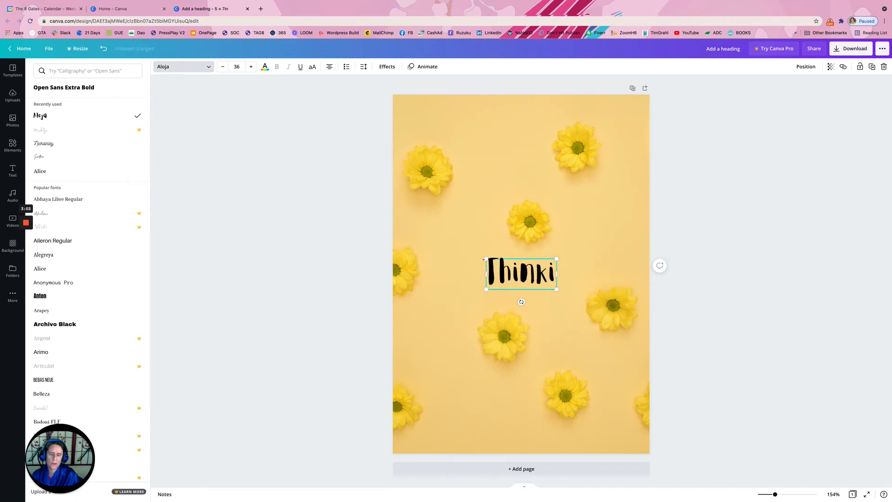
pyautogui.write('n')
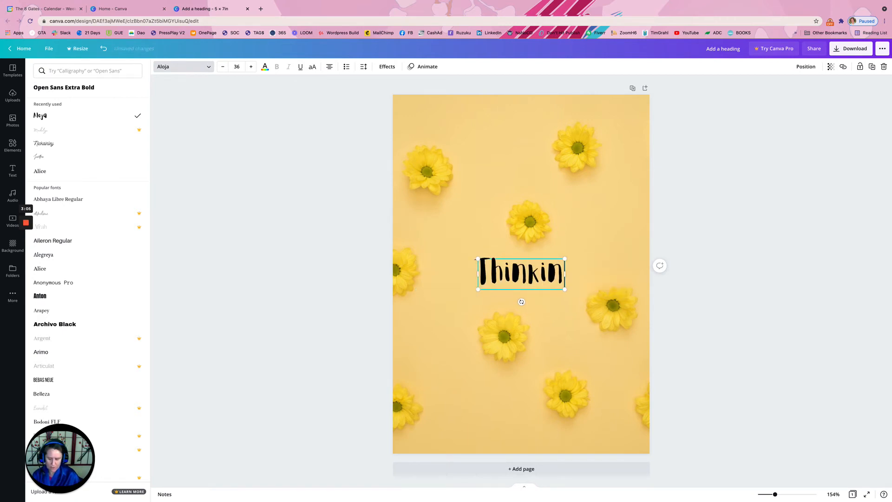
pyautogui.write('g of T')
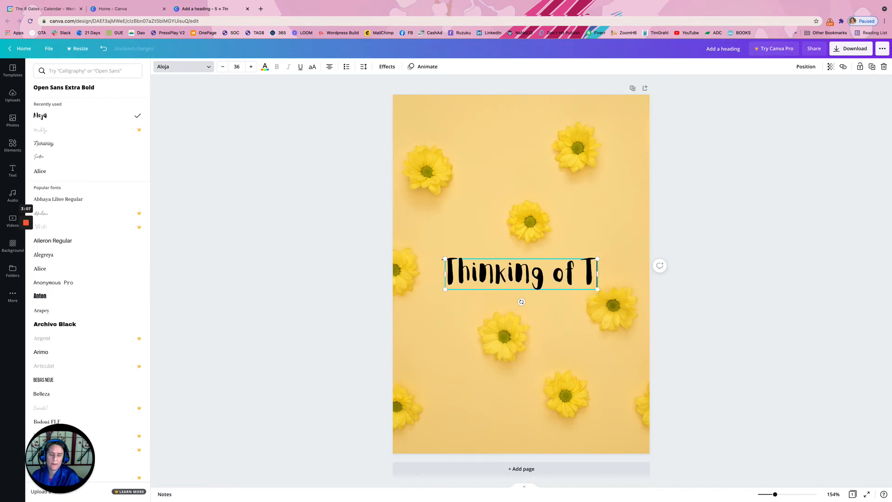
pyautogui.press('BackSpace')
pyautogui.write('o')
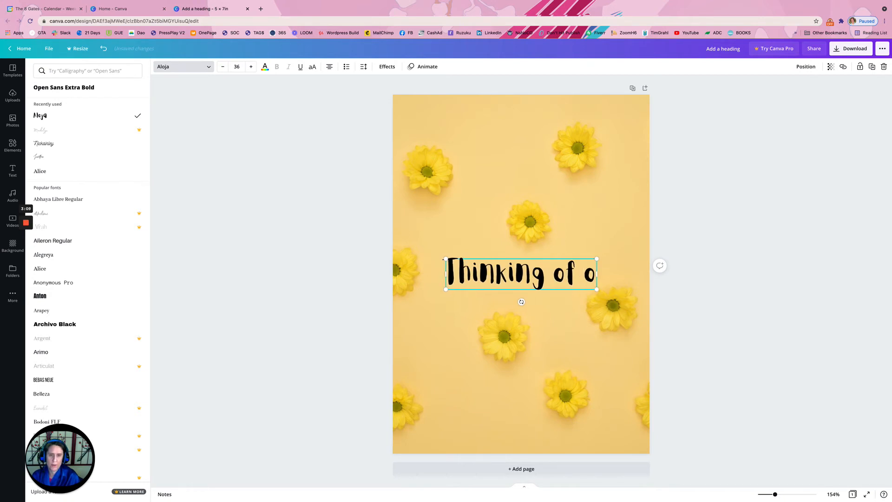
pyautogui.press('BackSpace')
pyautogui.write('You...')
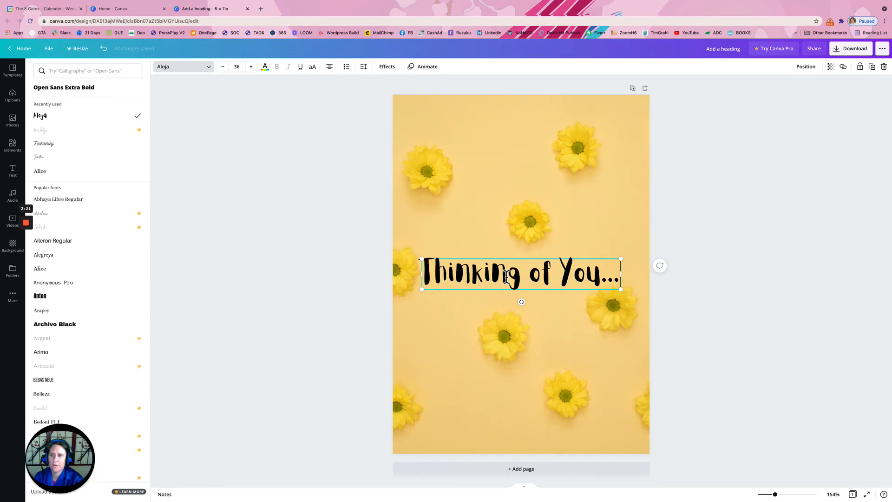
pyautogui.click(469, 154)
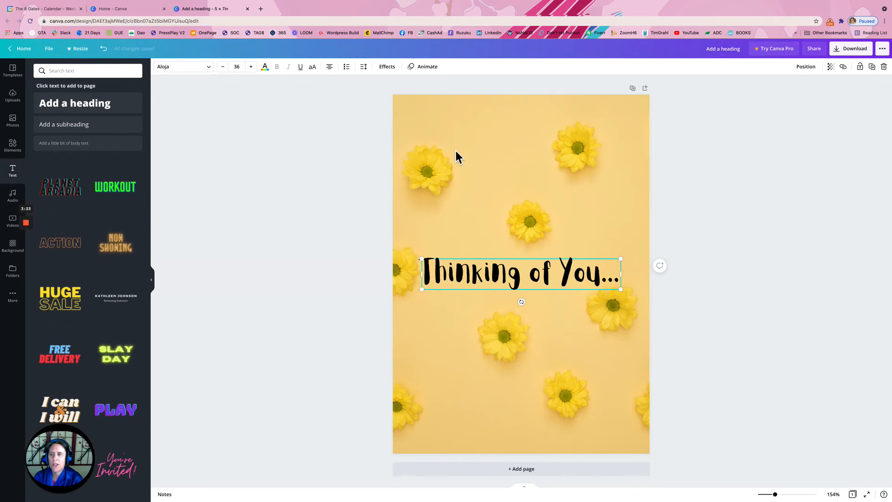
# Delete the heading and the yellow flower background, and apply the pale yellow gradient background
pyautogui.click(13, 246)
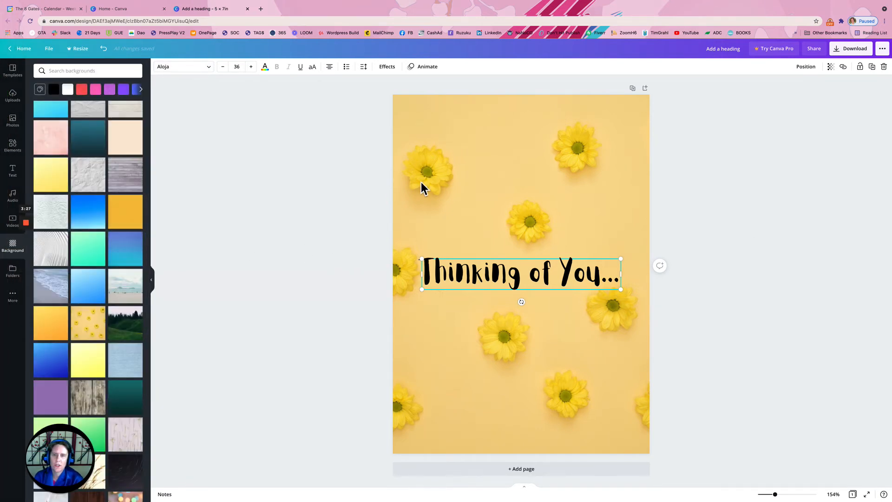
pyautogui.press('Delete')
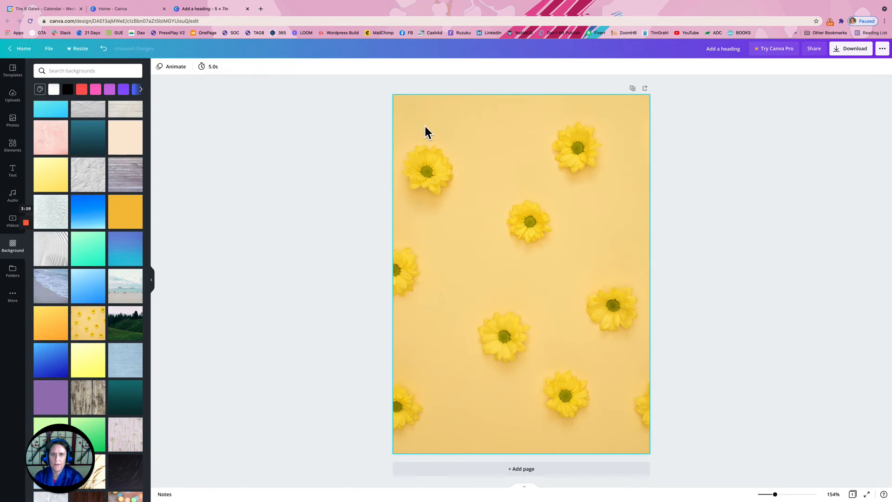
pyautogui.click(426, 128)
pyautogui.press('Delete')
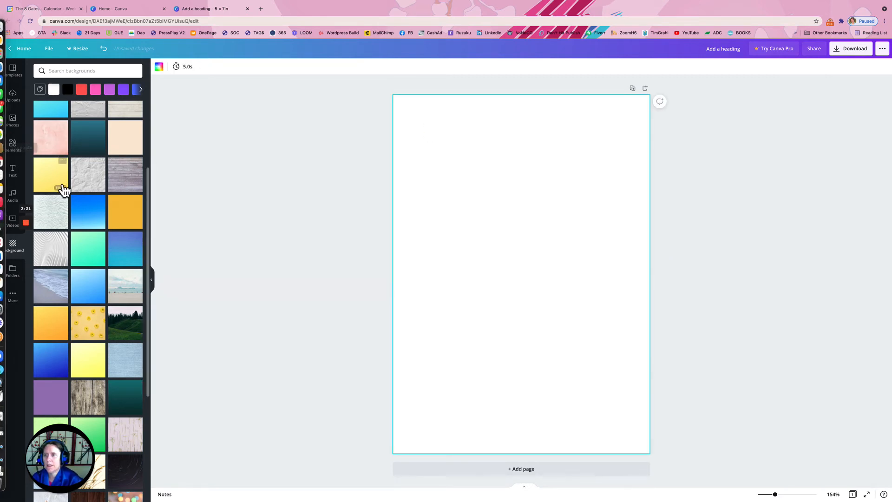
pyautogui.click(54, 182)
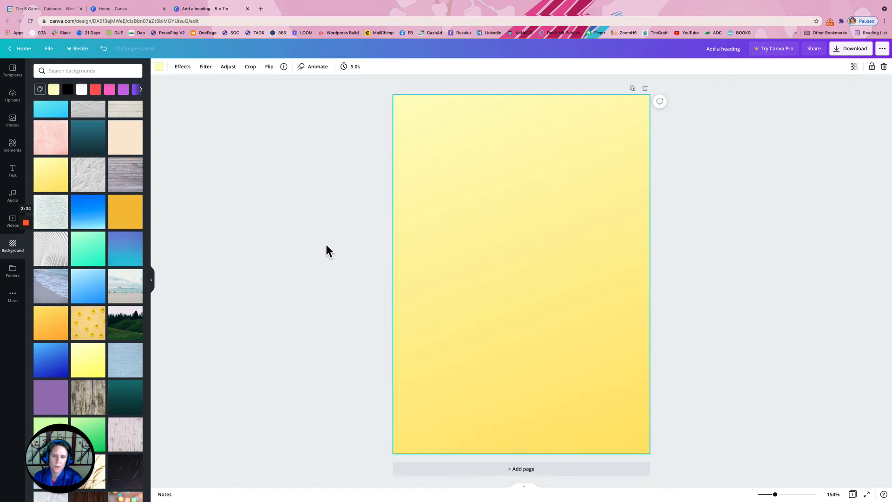
# Search the elements library for "Backpace"
pyautogui.click(13, 145)
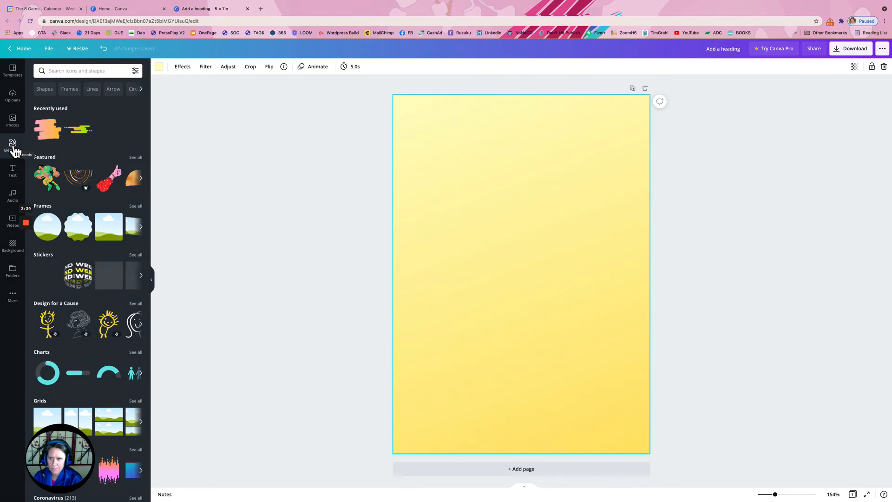
pyautogui.click(77, 74)
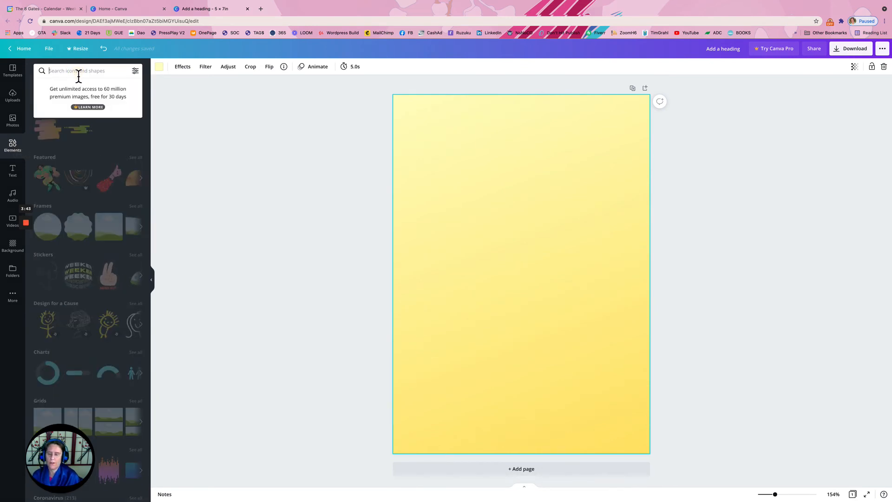
pyautogui.write('Ba')
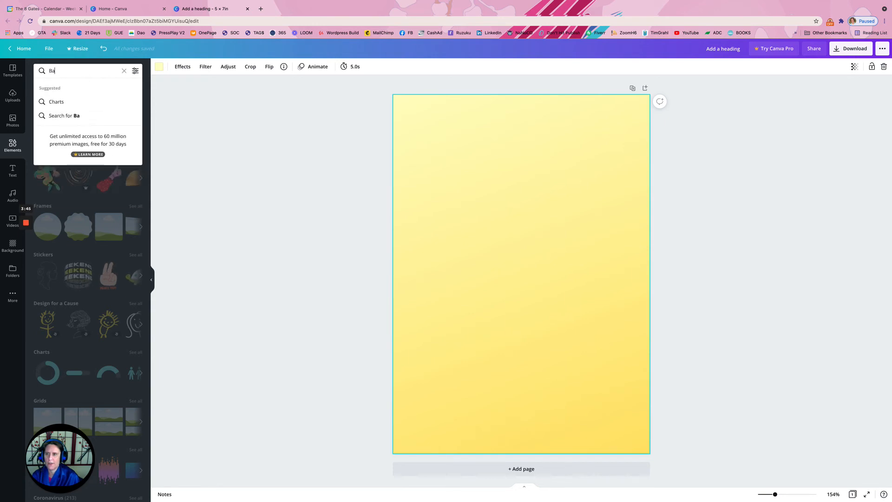
pyautogui.write('ckpace')
pyautogui.press('Return')
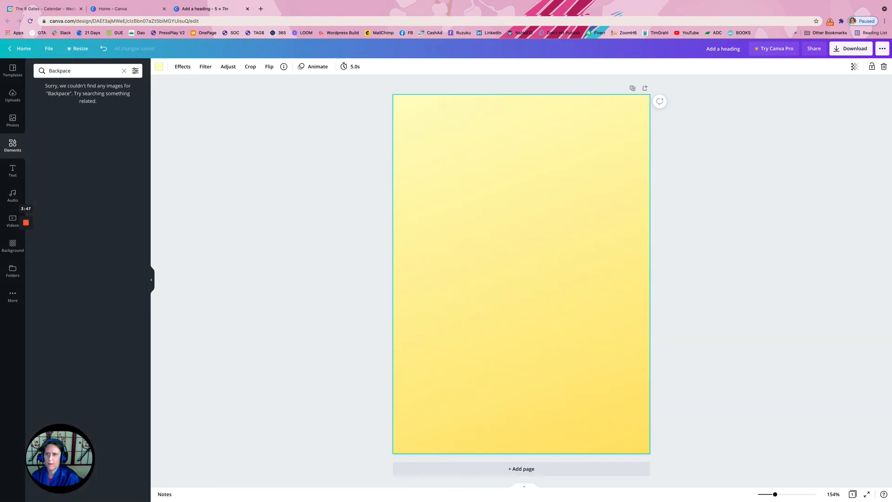
# Delete the gradient background image from the page and correct the elements search to "Backpack"
pyautogui.press('BackSpace')
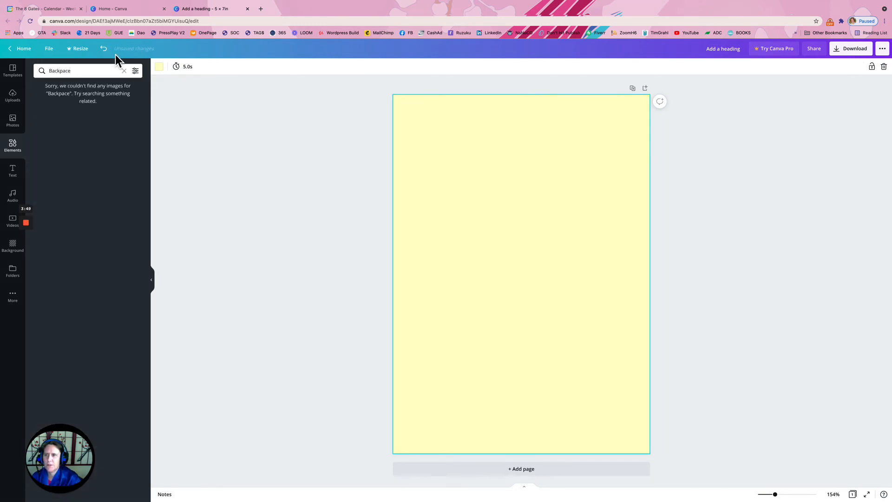
pyautogui.click(80, 71)
pyautogui.press('BackSpace')
pyautogui.write('k')
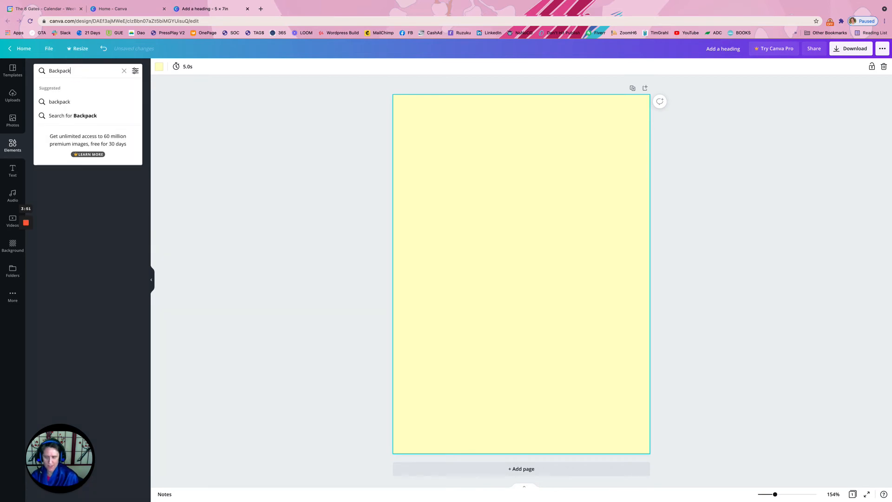
pyautogui.press('Return')
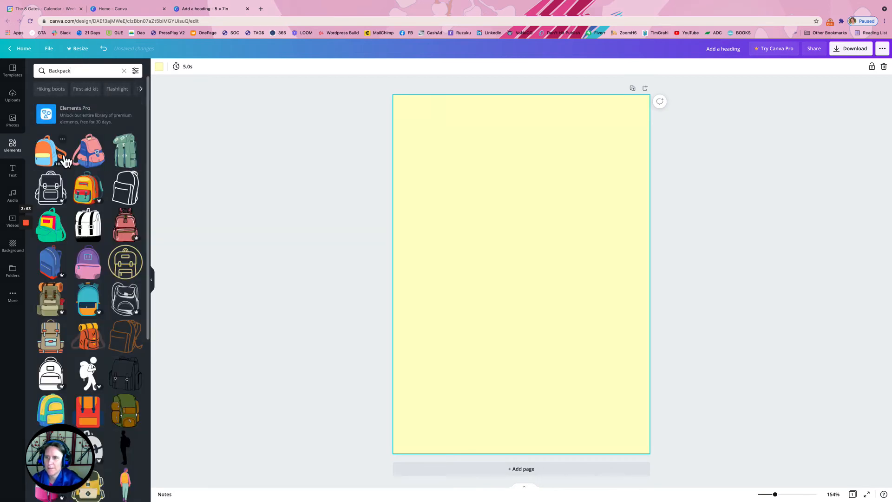
# Try the hiker silhouette on the page and delete it, then add the pink and blue backpack slightly below the page's middle
pyautogui.moveTo(88, 373); pyautogui.dragTo(495, 216)
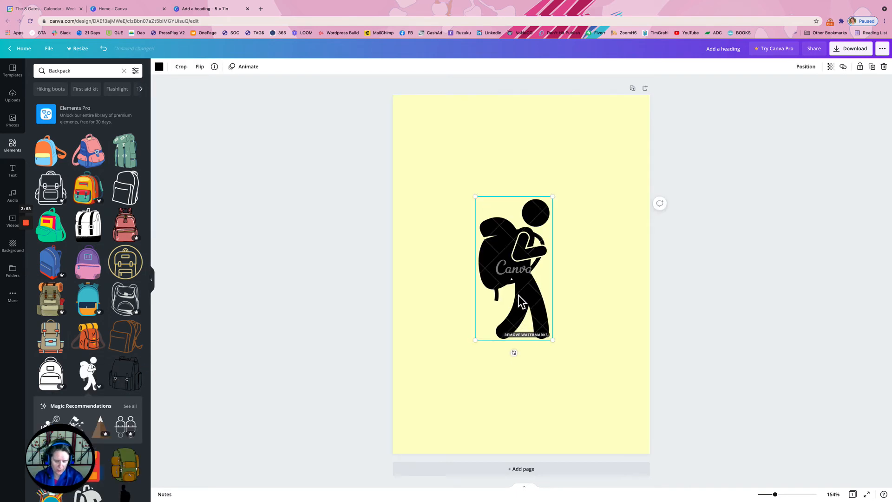
pyautogui.press('Delete')
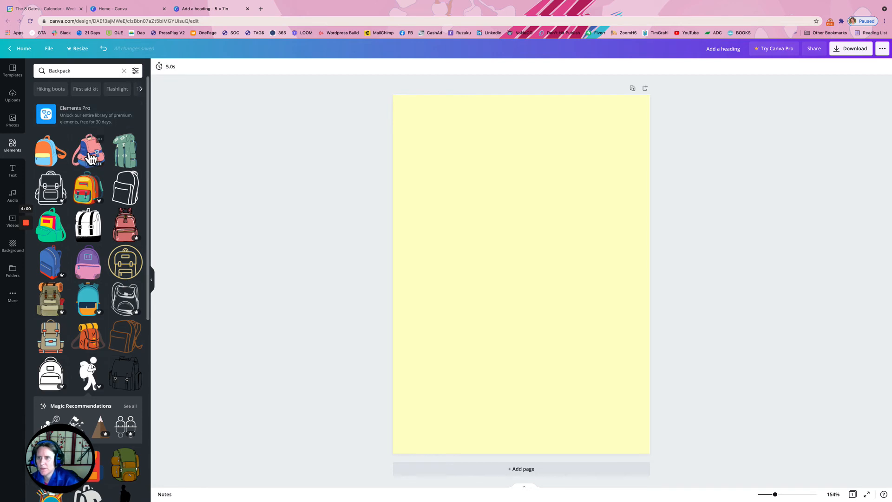
pyautogui.click(95, 162)
pyautogui.moveTo(578, 335); pyautogui.dragTo(568, 369)
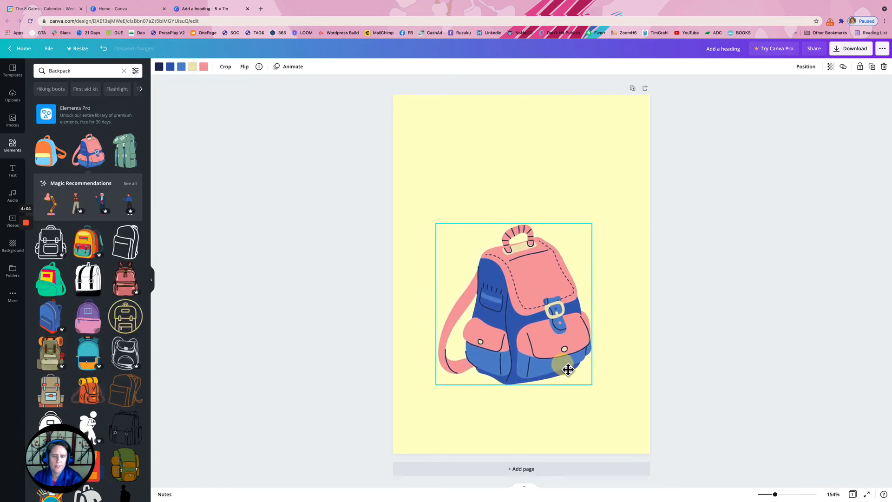
pyautogui.click(462, 122)
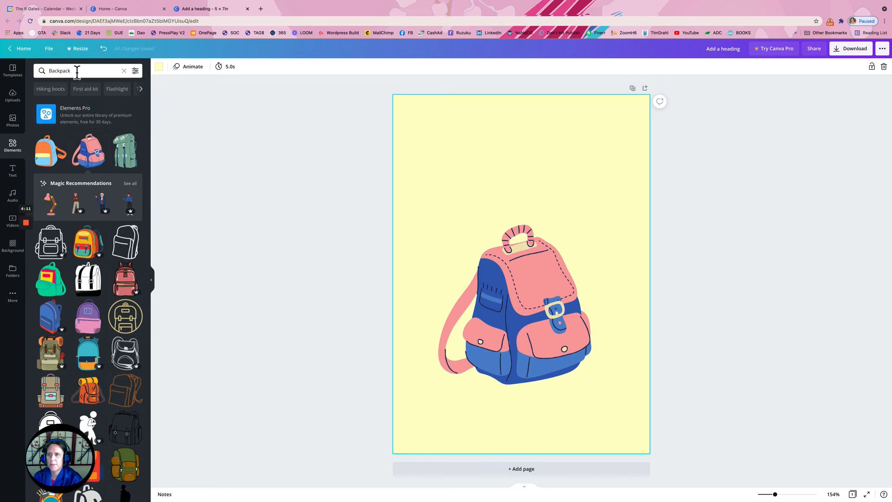
# Search the elements library for "Dancer" and delete the pink and blue backpack from the page
pyautogui.click(50, 72)
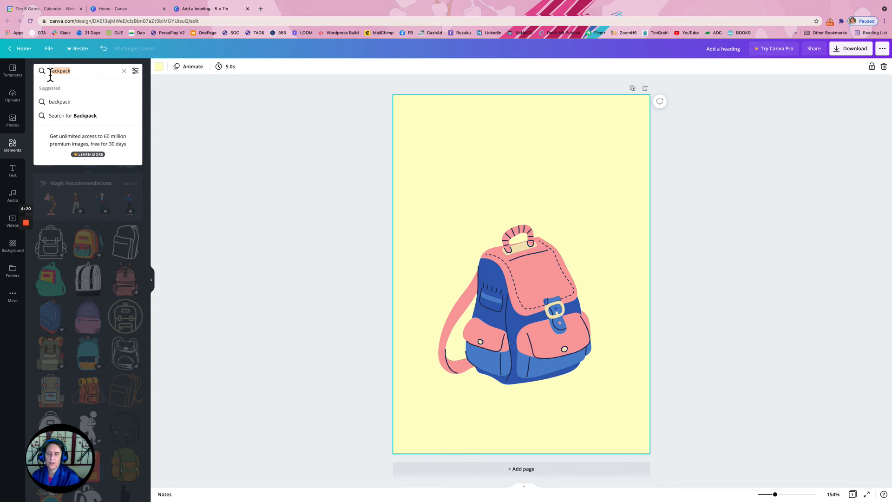
pyautogui.write('Dancer')
pyautogui.press('Return')
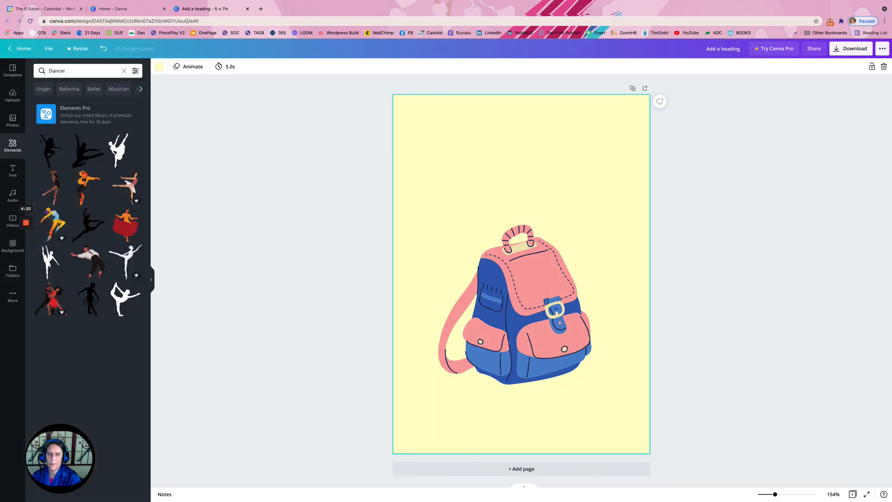
pyautogui.click(528, 348)
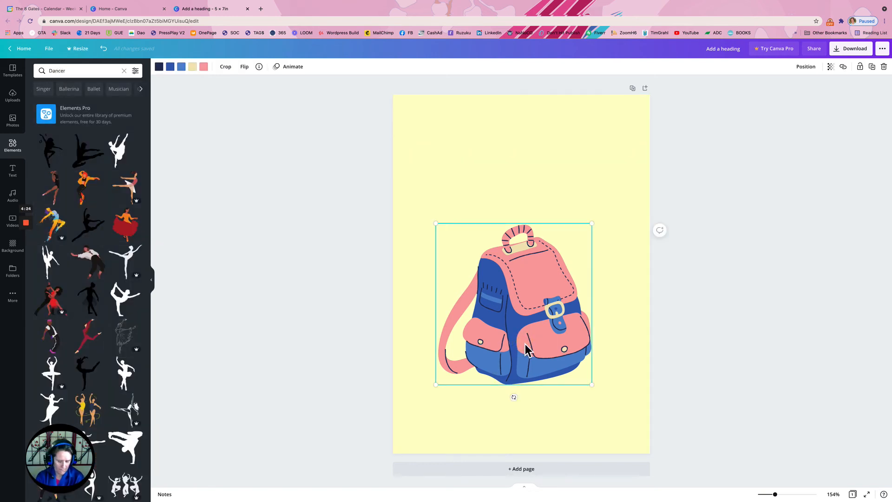
pyautogui.press('Delete')
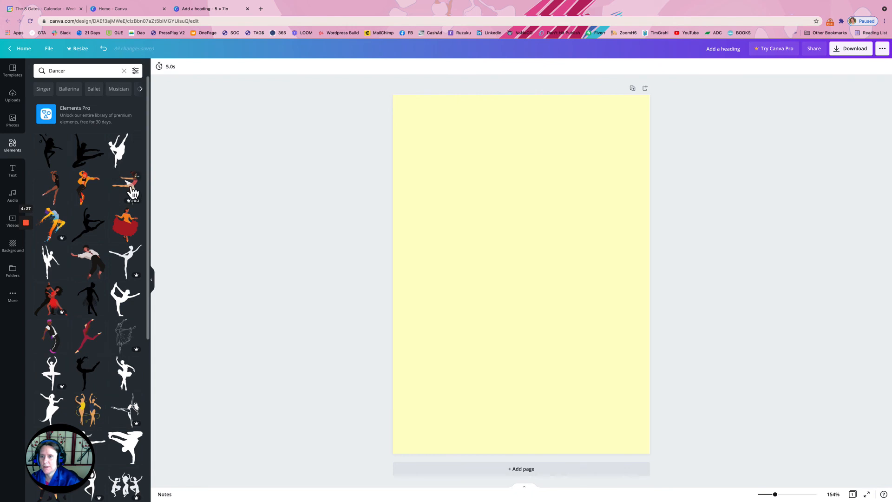
# Try three of the black dancer silhouettes one after another on the page, deleting each one
pyautogui.click(85, 151)
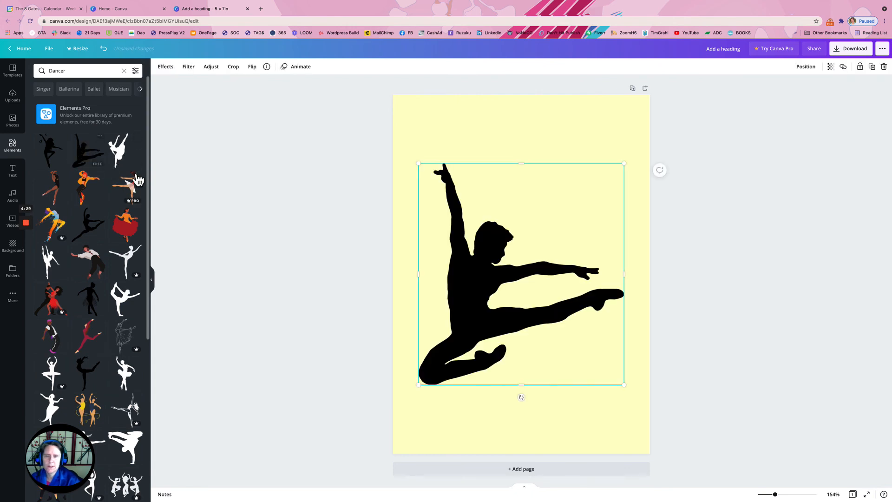
pyautogui.press('Delete')
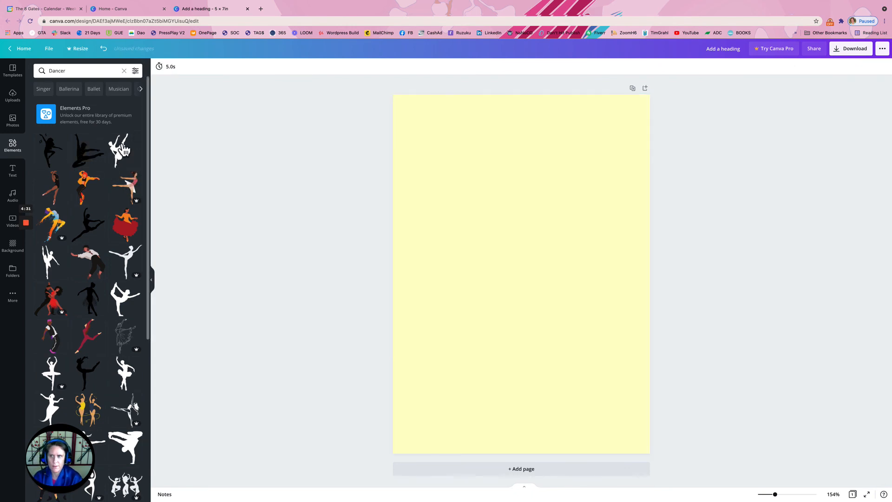
pyautogui.click(55, 156)
pyautogui.press('Delete')
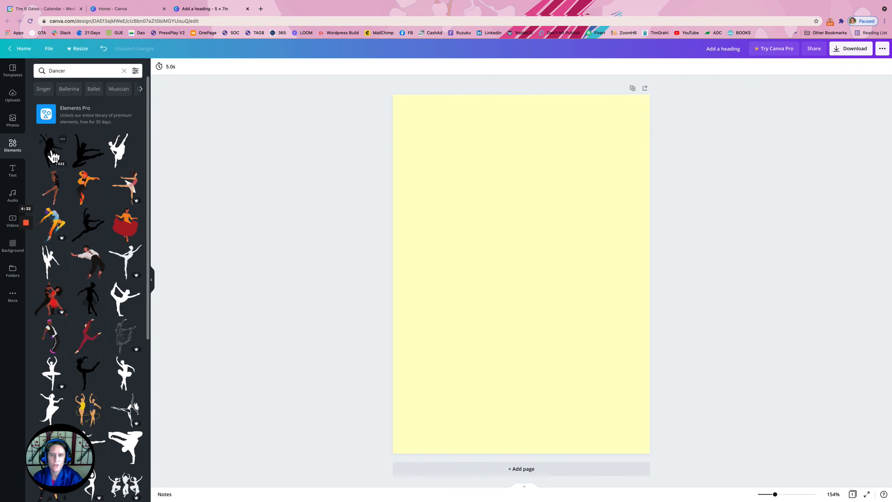
pyautogui.click(80, 234)
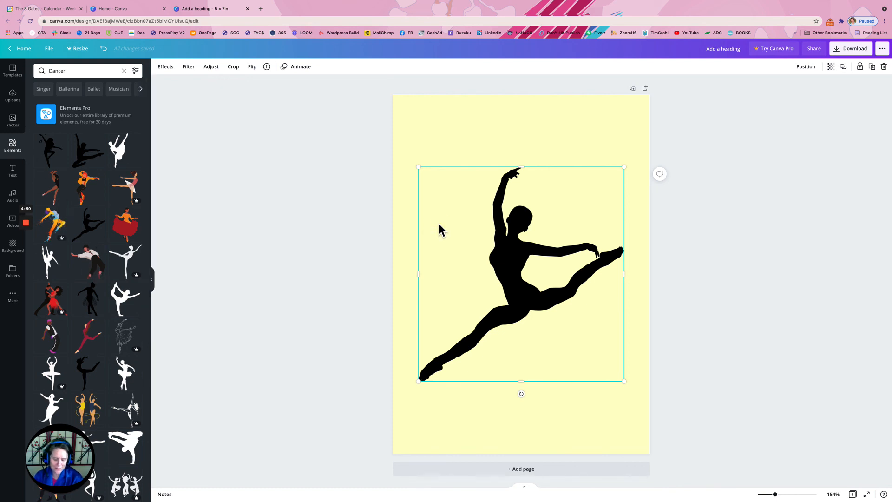
pyautogui.press('Delete')
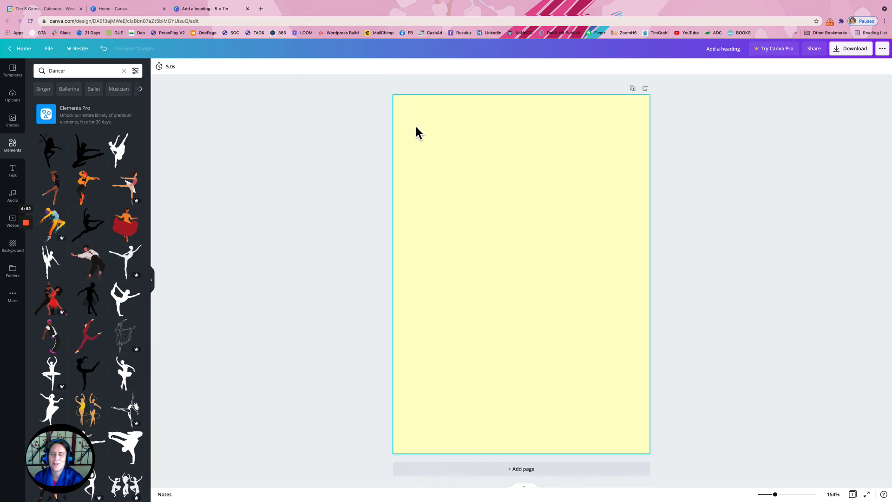
pyautogui.click(385, 139)
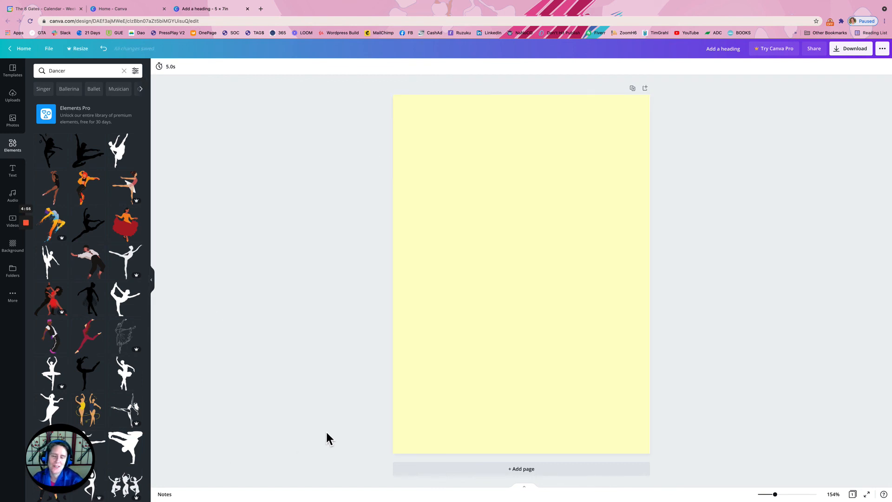